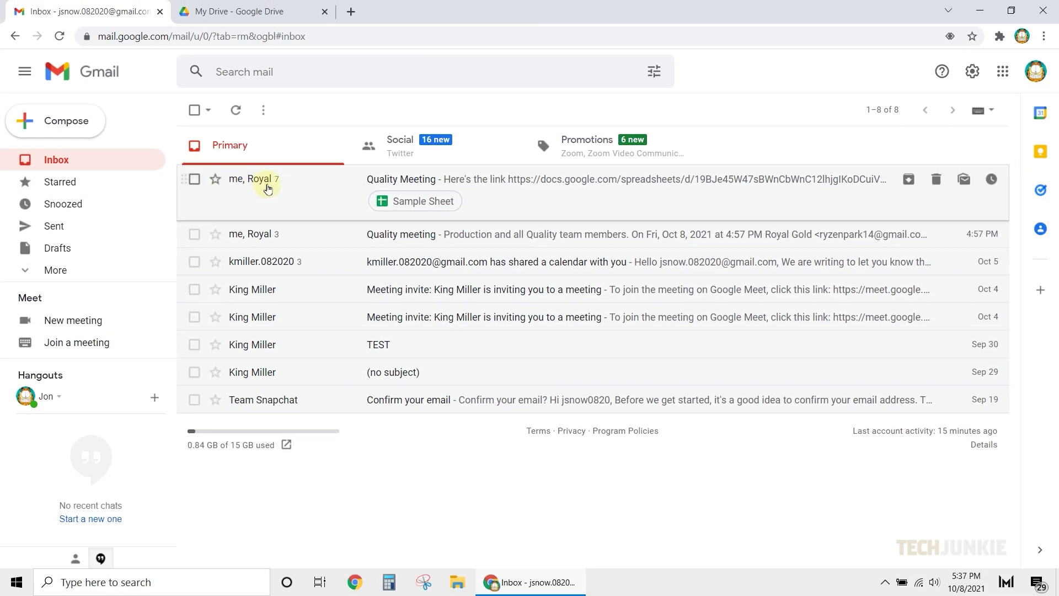
Step: Open the Quality Meeting thread and bring up Royal Gold's latest reply options
{"action": "left_click", "coordinate": [267, 189]}
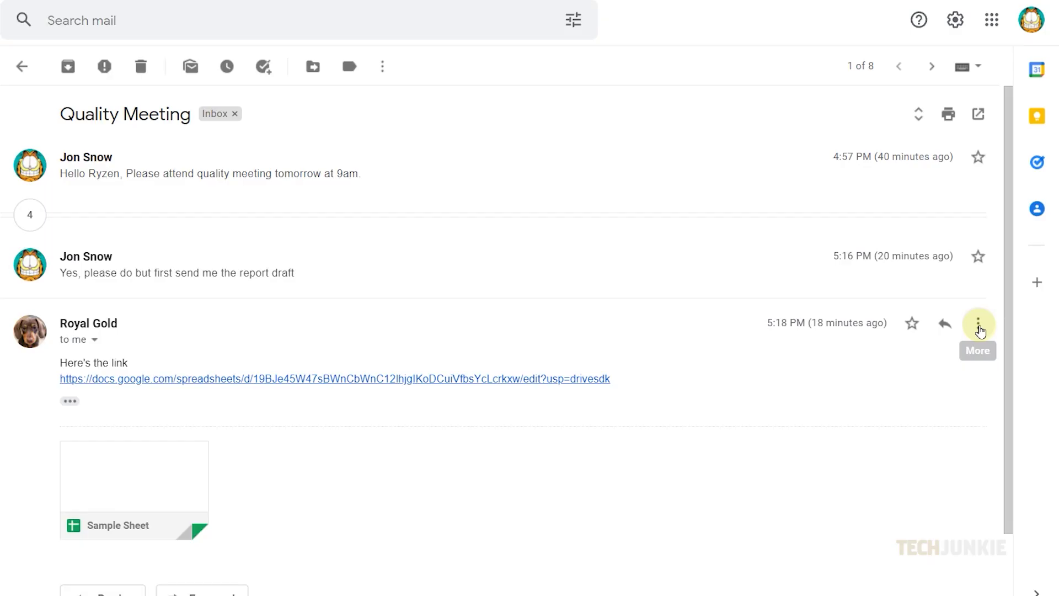
{"action": "left_click", "coordinate": [979, 327]}
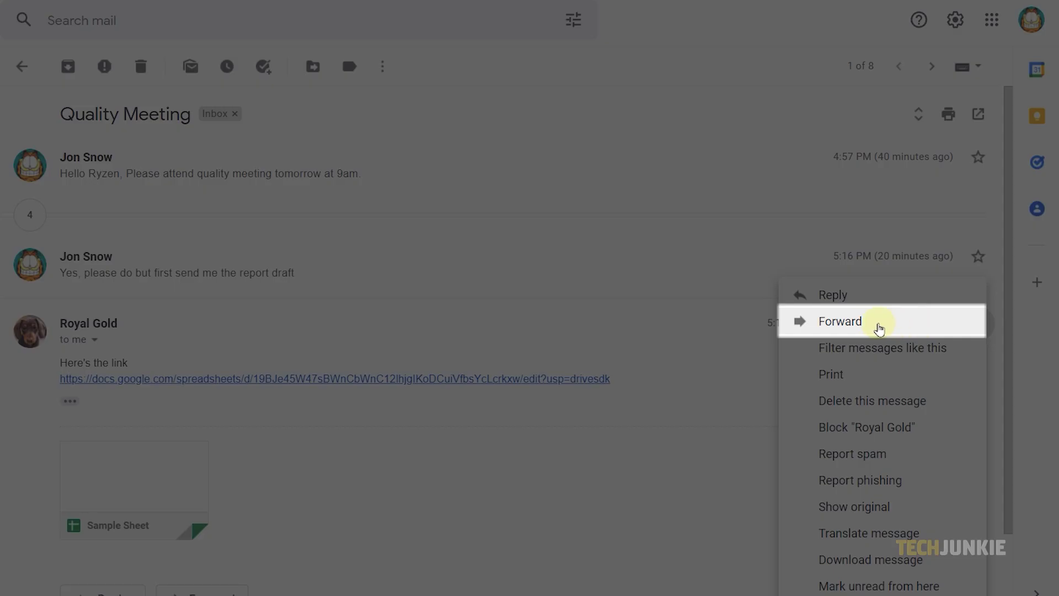
{"action": "left_click", "coordinate": [879, 328]}
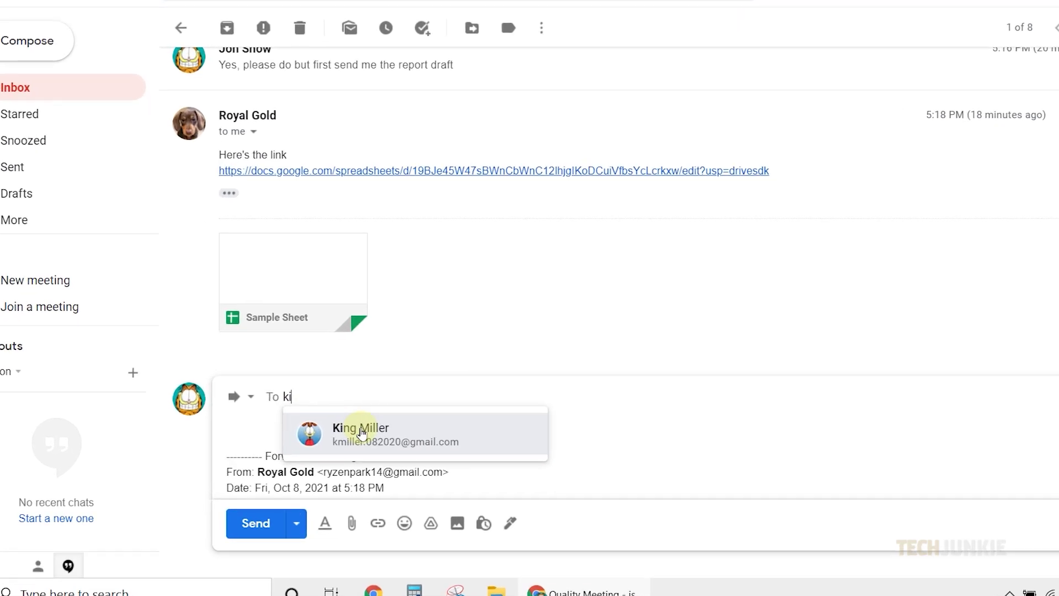
{"action": "left_click", "coordinate": [352, 443]}
{"action": "left_click", "coordinate": [255, 523]}
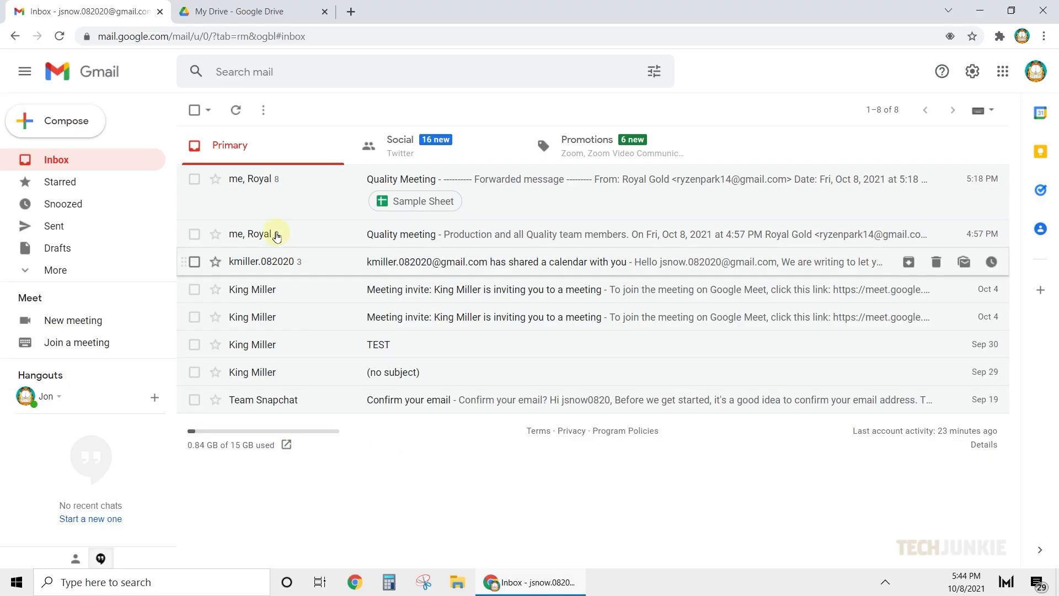
Step: Reopen Quality Meeting and expand Jon Snow's hidden 'Please prepare our report.' message
{"action": "left_click", "coordinate": [267, 195]}
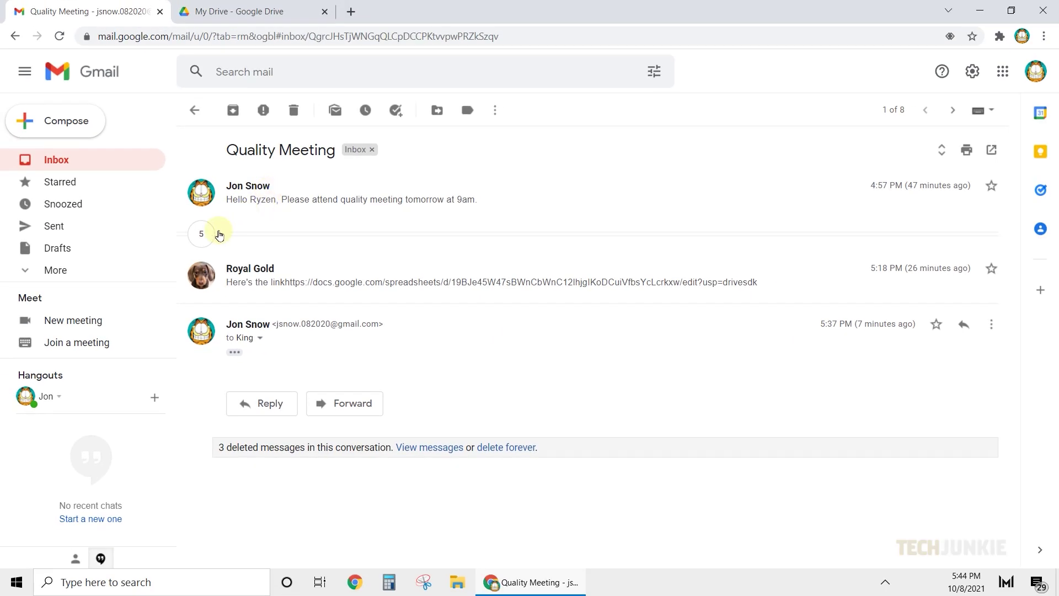
{"action": "left_click", "coordinate": [205, 241]}
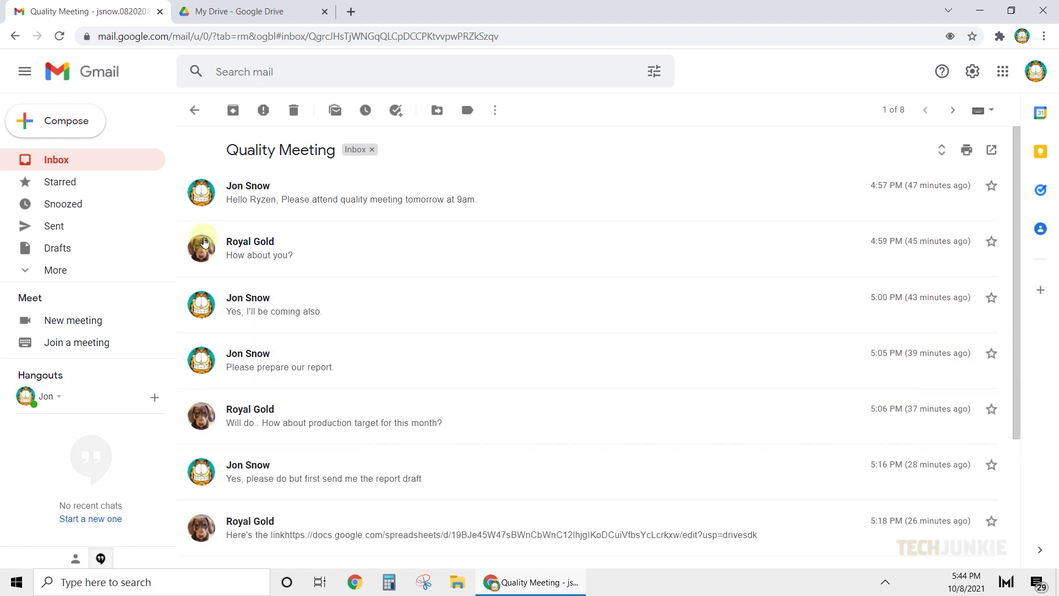
{"action": "left_click", "coordinate": [266, 364]}
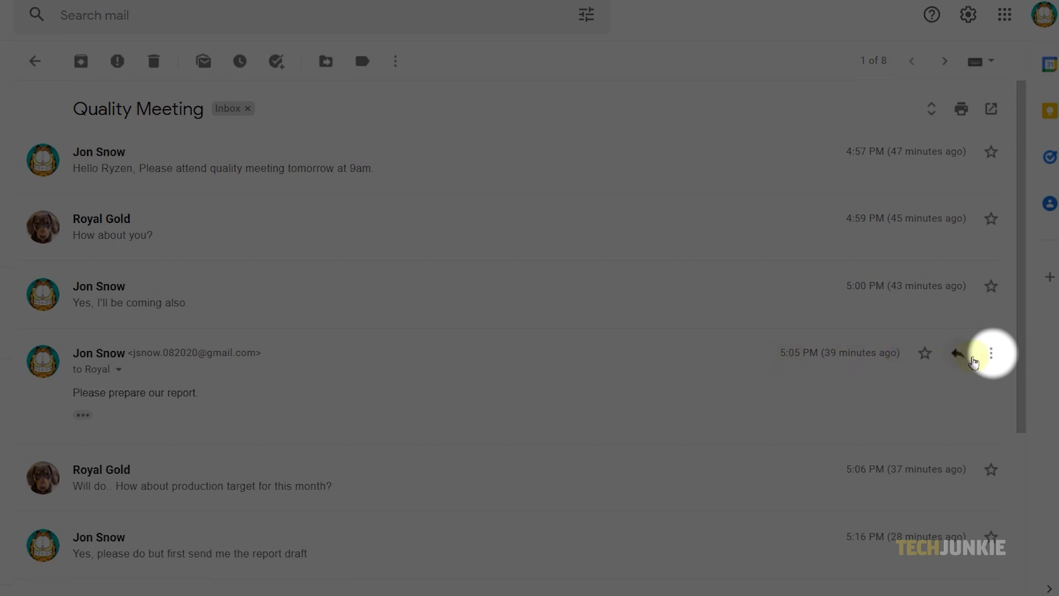
Step: Forward Jon Snow's 'Please prepare our report.' message to King Miller
{"action": "left_click", "coordinate": [989, 354]}
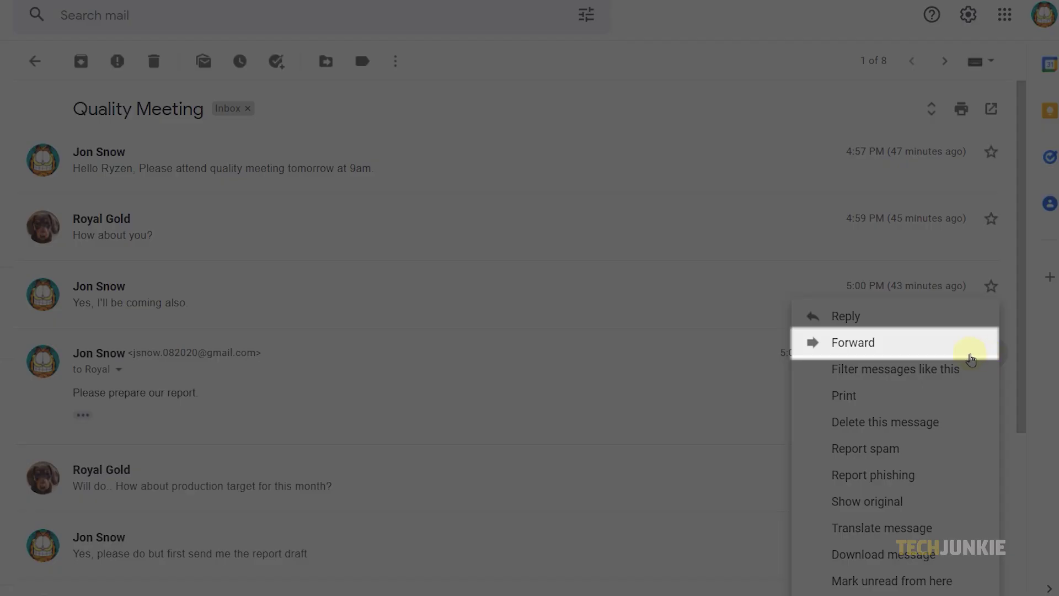
{"action": "left_click", "coordinate": [857, 346]}
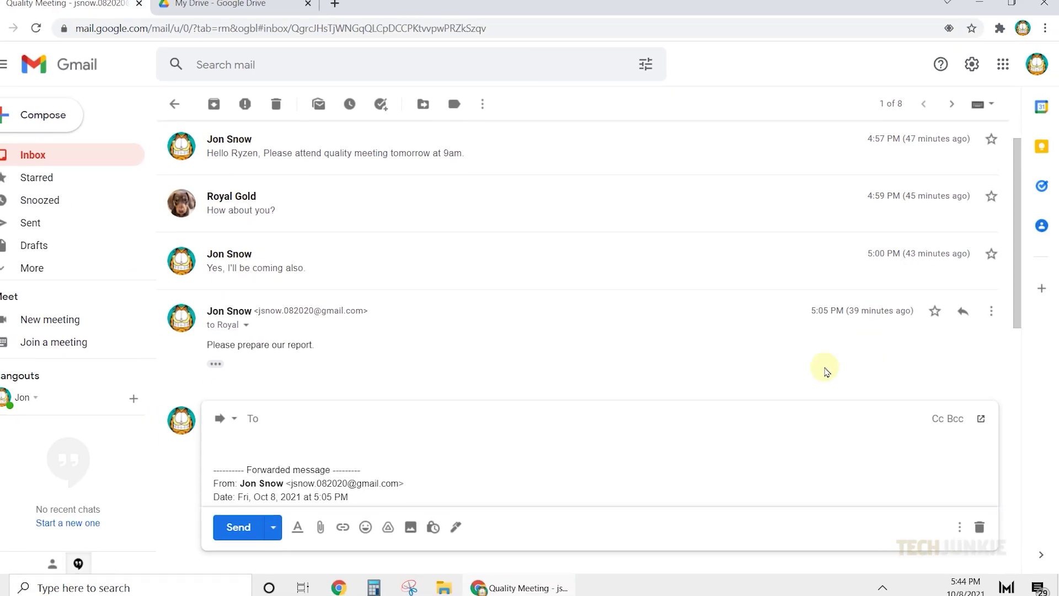
{"action": "type", "text": "ki"}
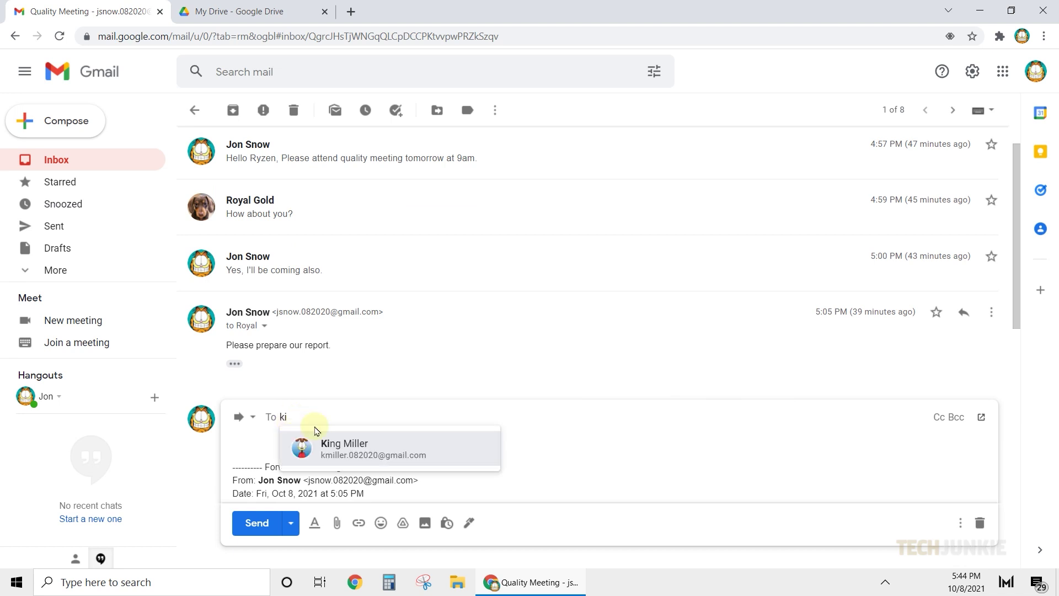
{"action": "key", "text": "BackSpace"}
{"action": "key", "text": "BackSpace"}
{"action": "left_click", "coordinate": [271, 530]}
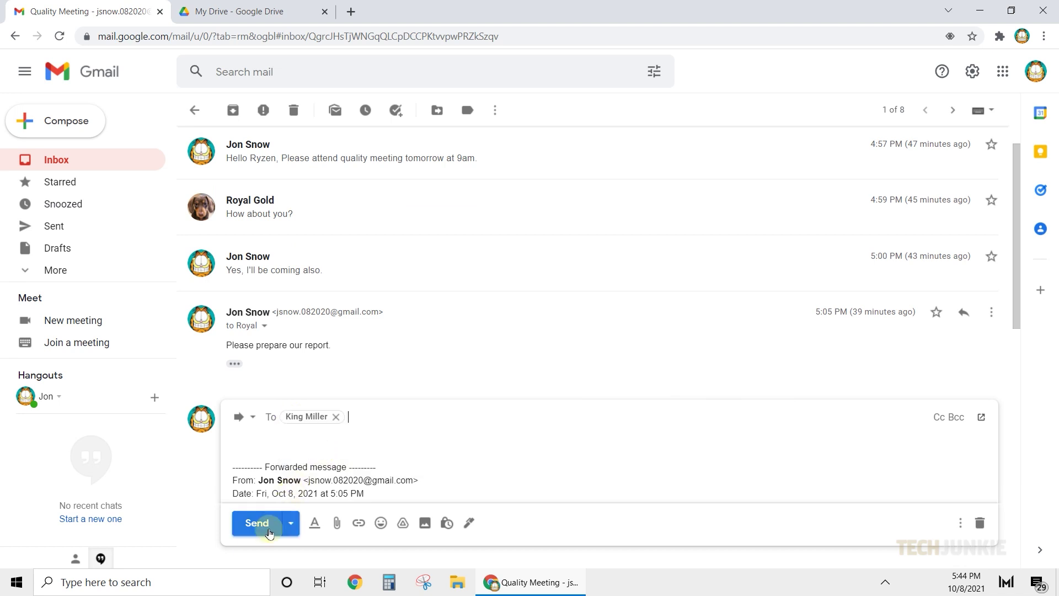